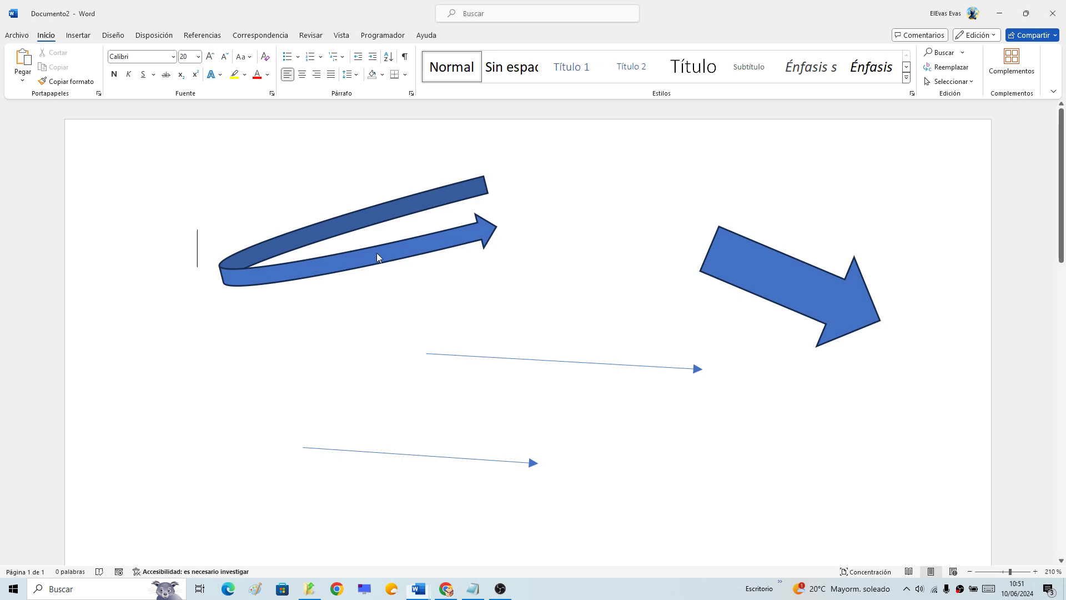
- Select the block arrow, the curved arrow and the thin line arrow in the existing document
click(766, 274)
click(410, 257)
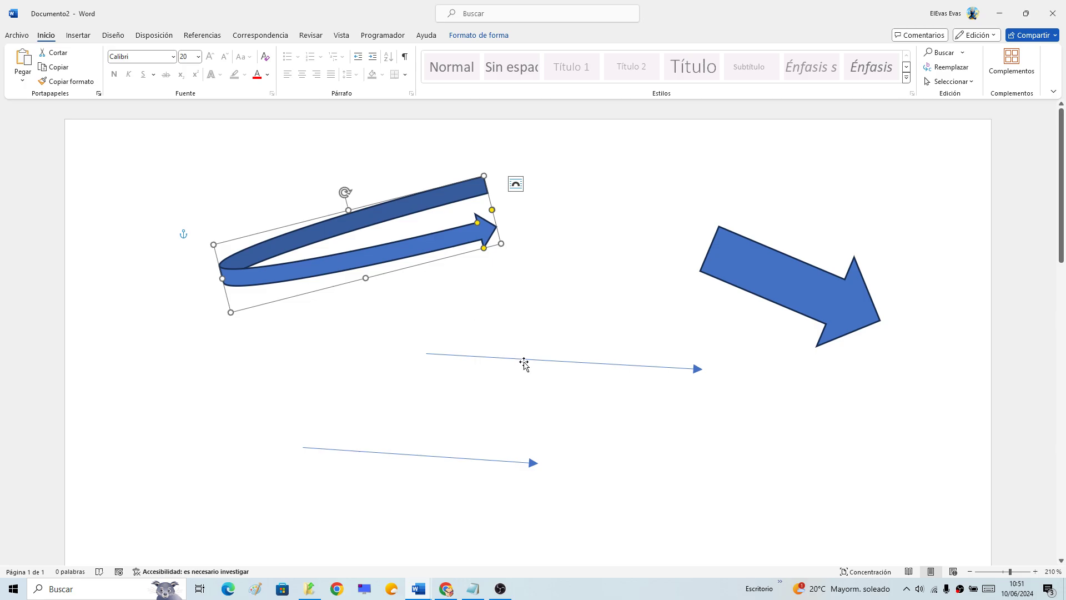
click(523, 360)
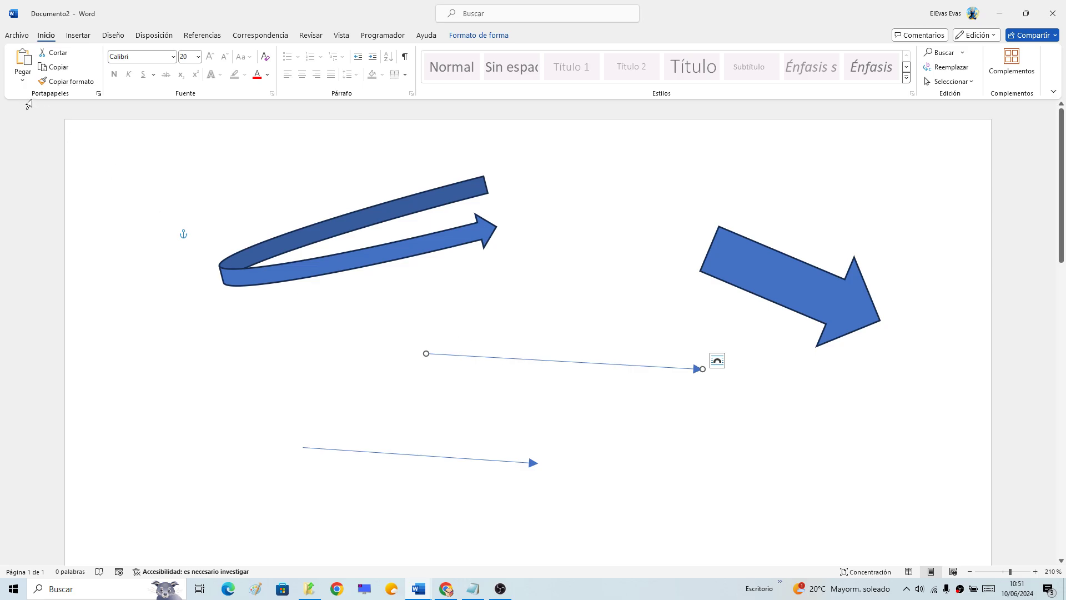
- Create a new blank document, Documento4, with the Insertar tools showing
click(20, 37)
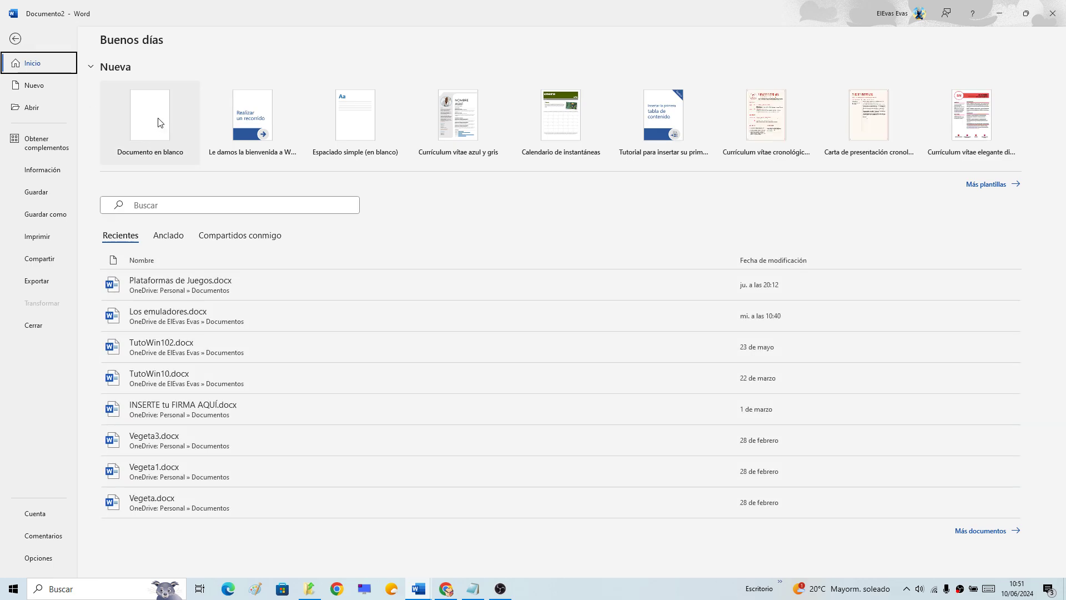
click(150, 115)
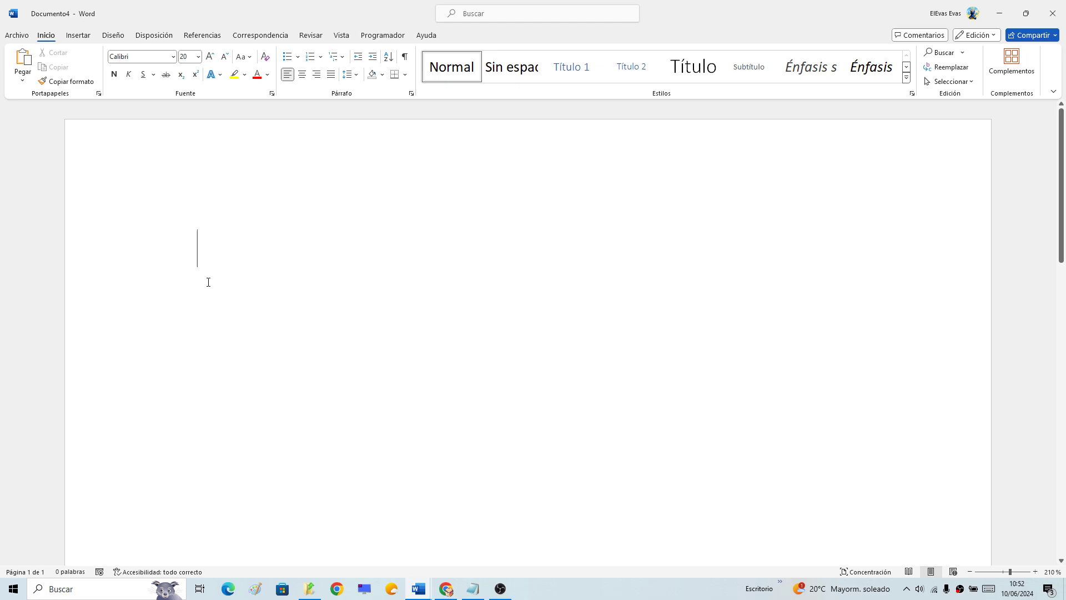
click(83, 37)
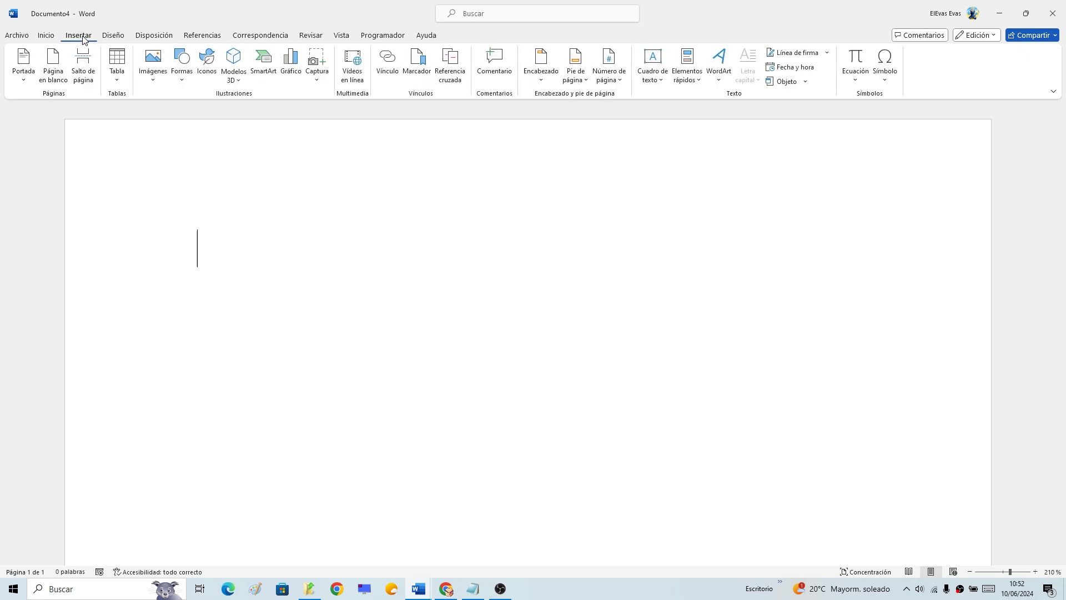
- Draw a blue right-pointing block arrow, 2,55 × 7,82 cm, near the page's top-left
click(189, 69)
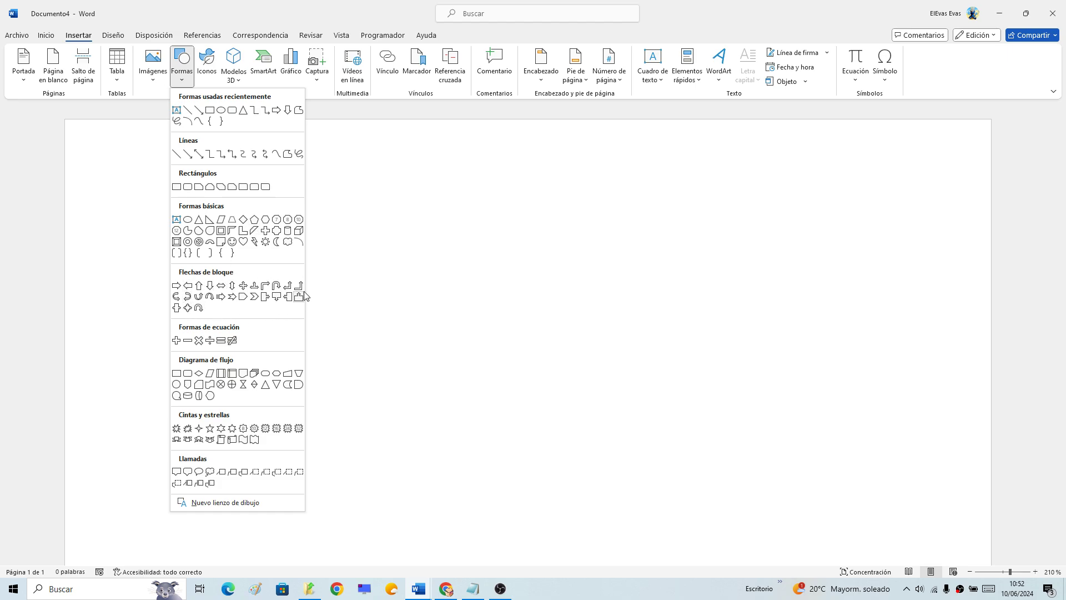
click(176, 285)
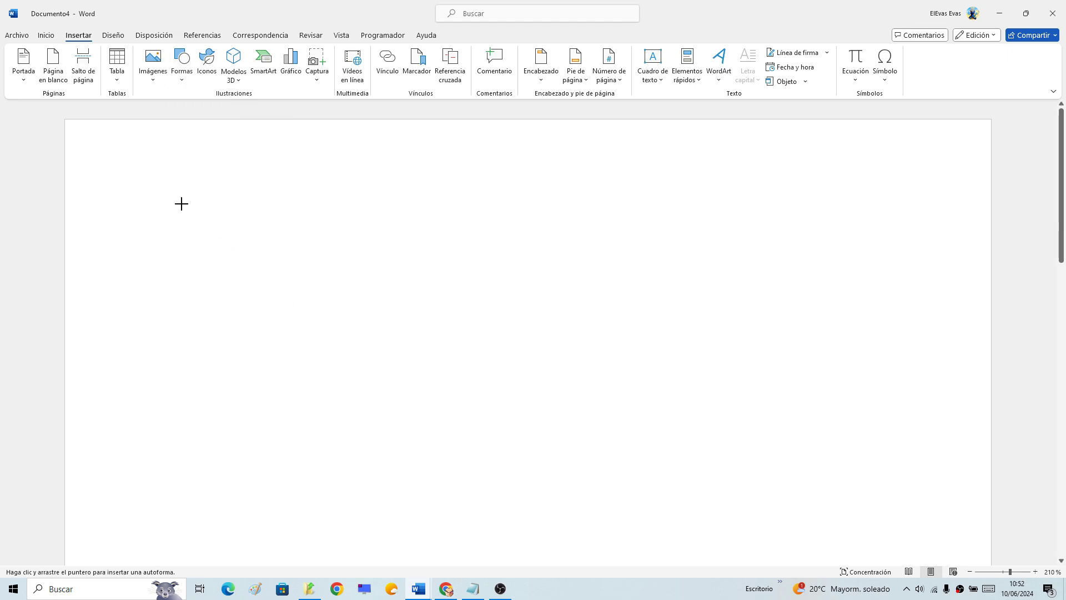
mouse_move(181, 203)
mouse_down()
mouse_move(355, 261)
mouse_move(708, 321)
mouse_move(527, 317)
mouse_up()
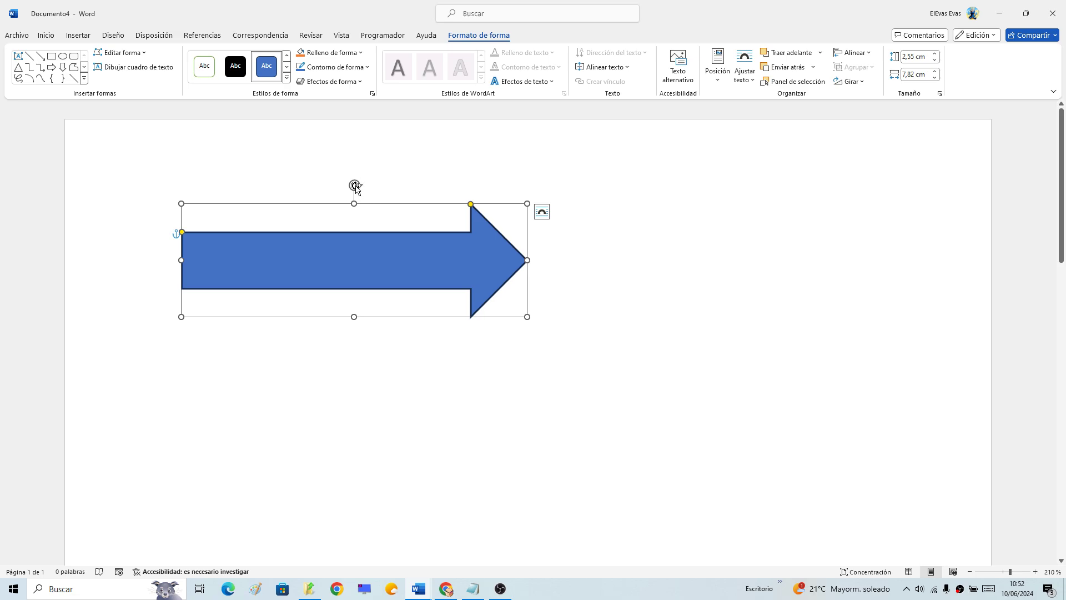
- Enlarge the block arrow to 3,18 × 8,01 cm, keep it horizontal, and nudge it up-left
mouse_move(354, 186)
mouse_down()
mouse_move(423, 229)
mouse_move(252, 257)
mouse_up()
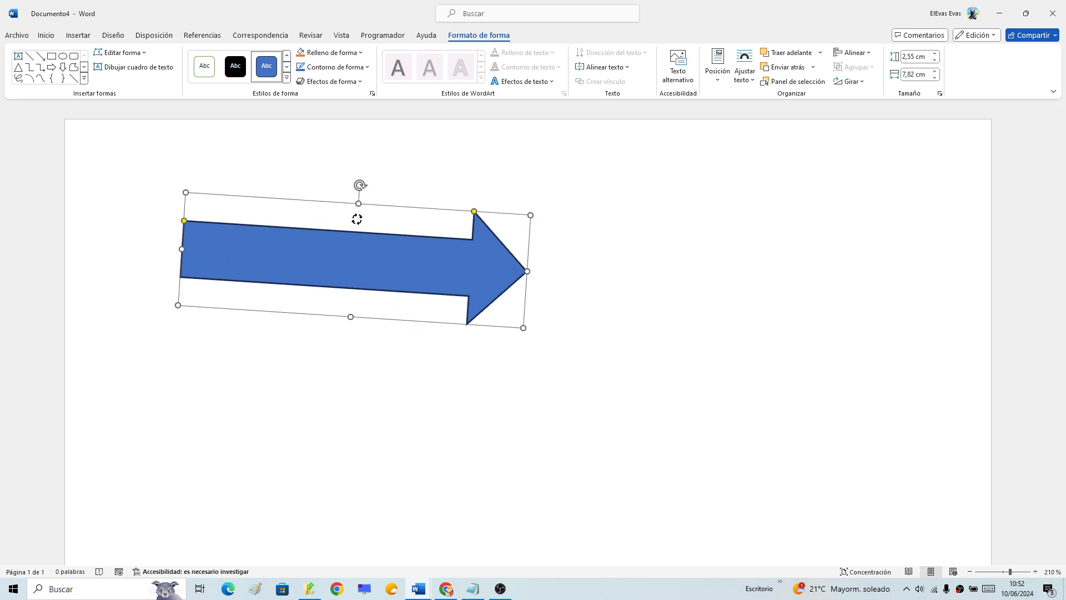
drag(252, 257, 358, 219)
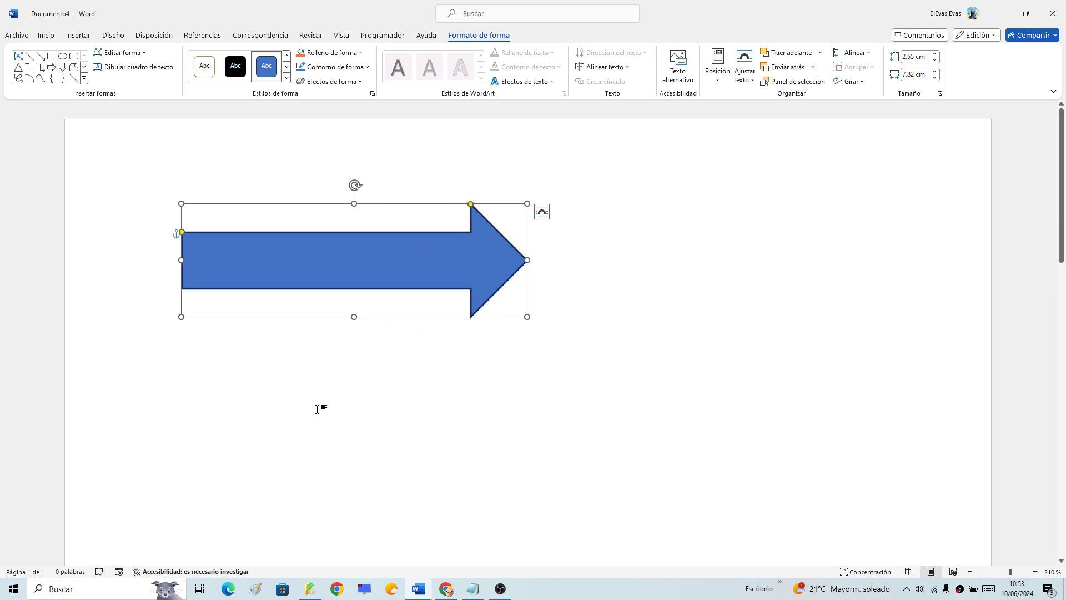
drag(528, 316, 411, 271)
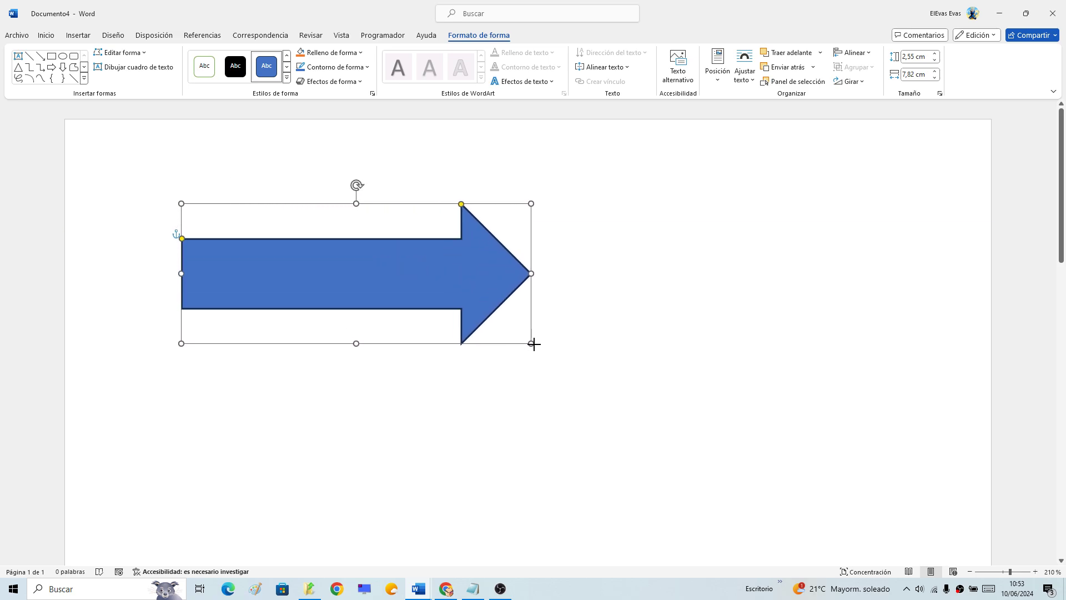
drag(466, 302, 536, 345)
key(Escape)
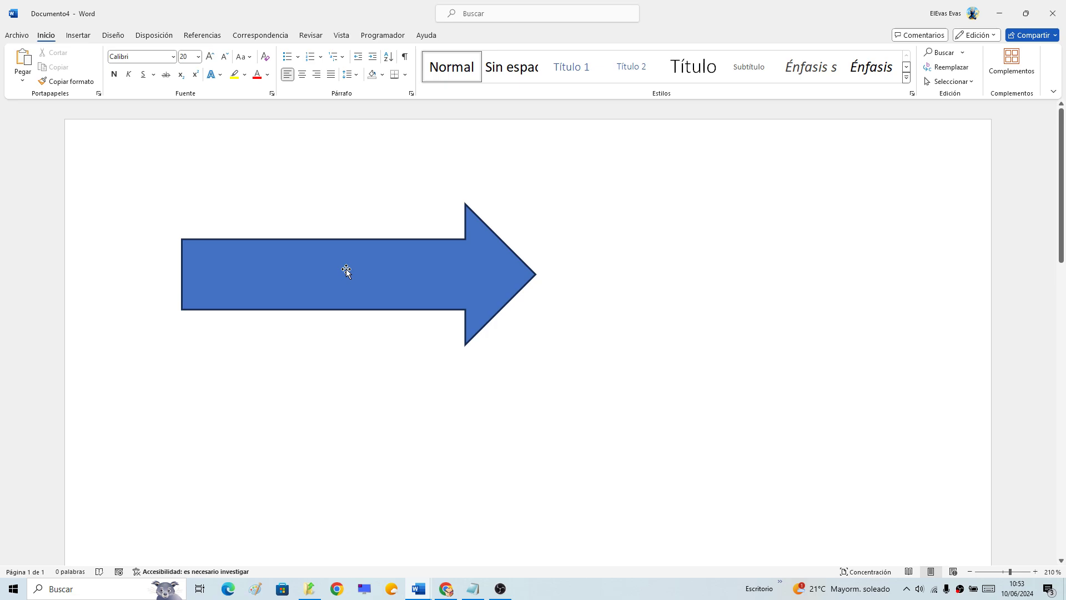
mouse_move(345, 268)
mouse_down()
mouse_move(328, 255)
mouse_move(378, 278)
mouse_up()
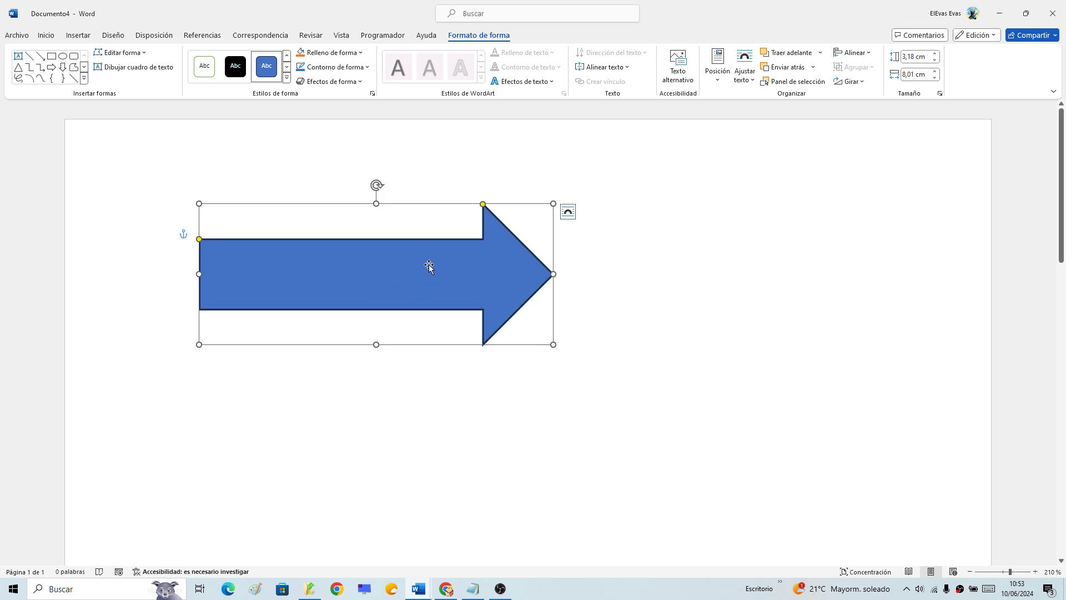
- Set the block arrow's wrapping to 'Delante del texto' and move it right toward the page centre
click(567, 213)
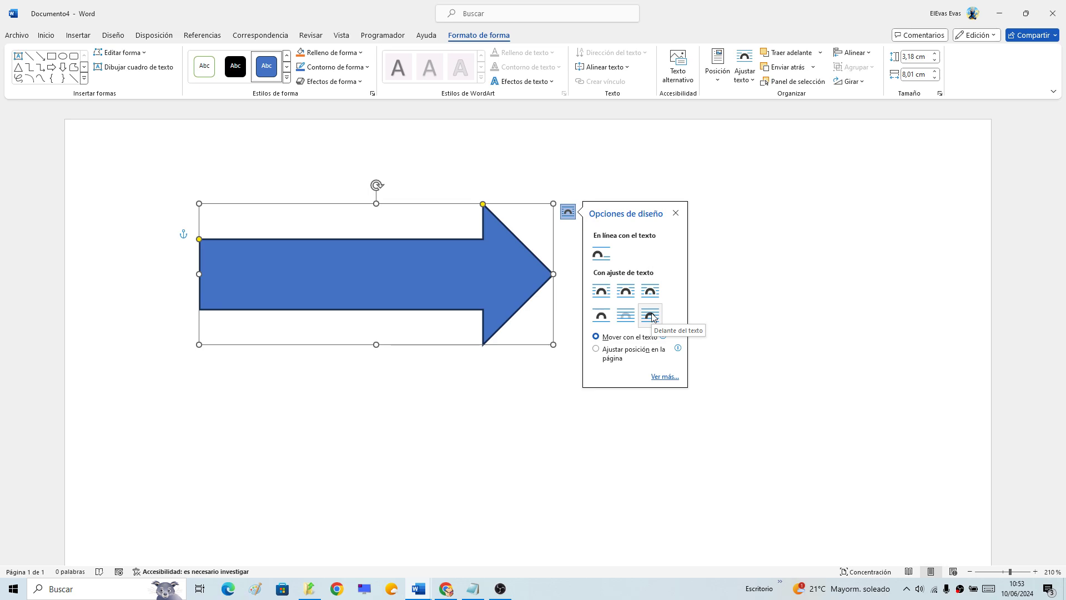
click(606, 256)
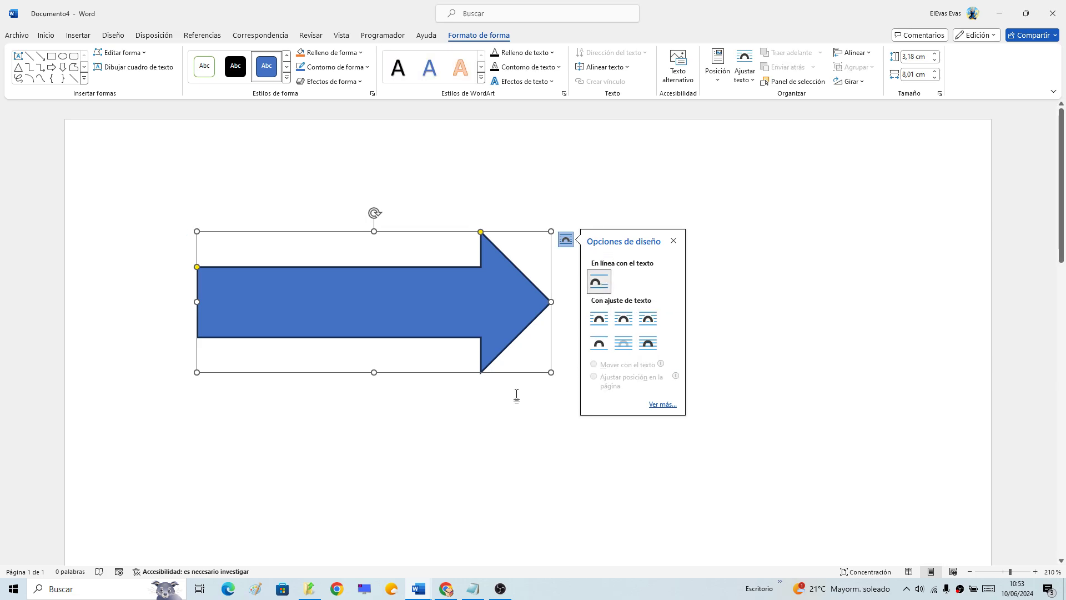
drag(400, 283, 359, 301)
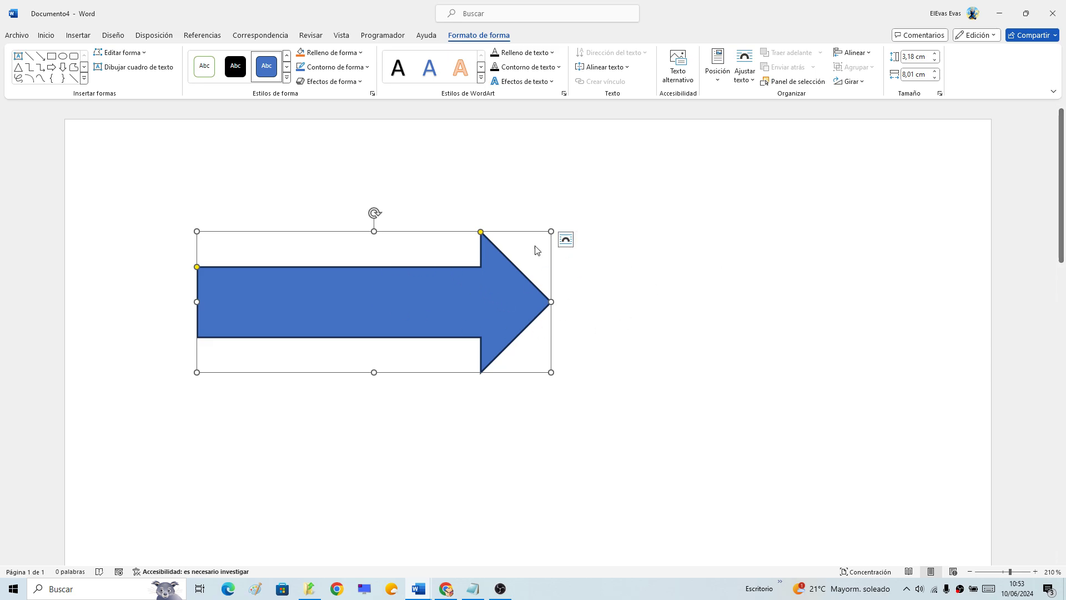
click(565, 243)
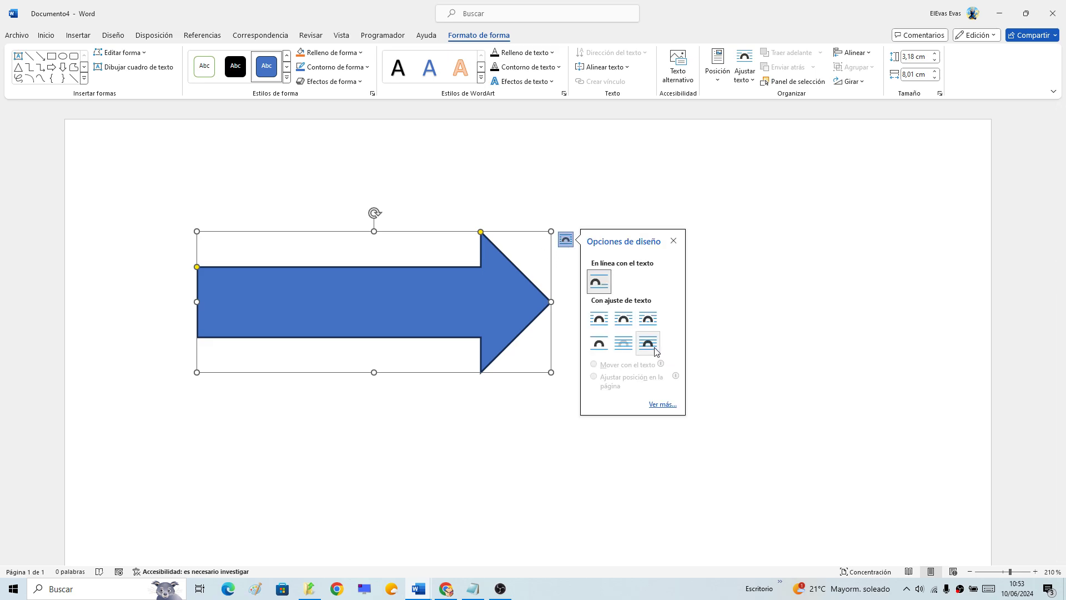
click(647, 343)
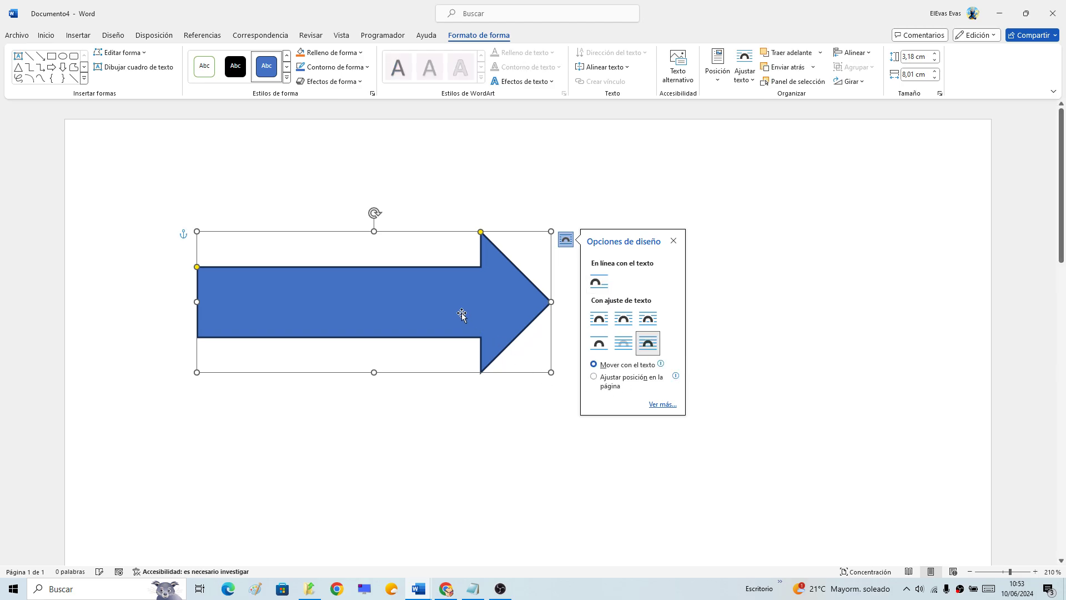
mouse_move(494, 314)
mouse_down()
mouse_move(612, 329)
mouse_move(469, 257)
mouse_move(699, 278)
mouse_move(630, 338)
mouse_move(580, 272)
mouse_move(654, 281)
mouse_move(565, 283)
mouse_up()
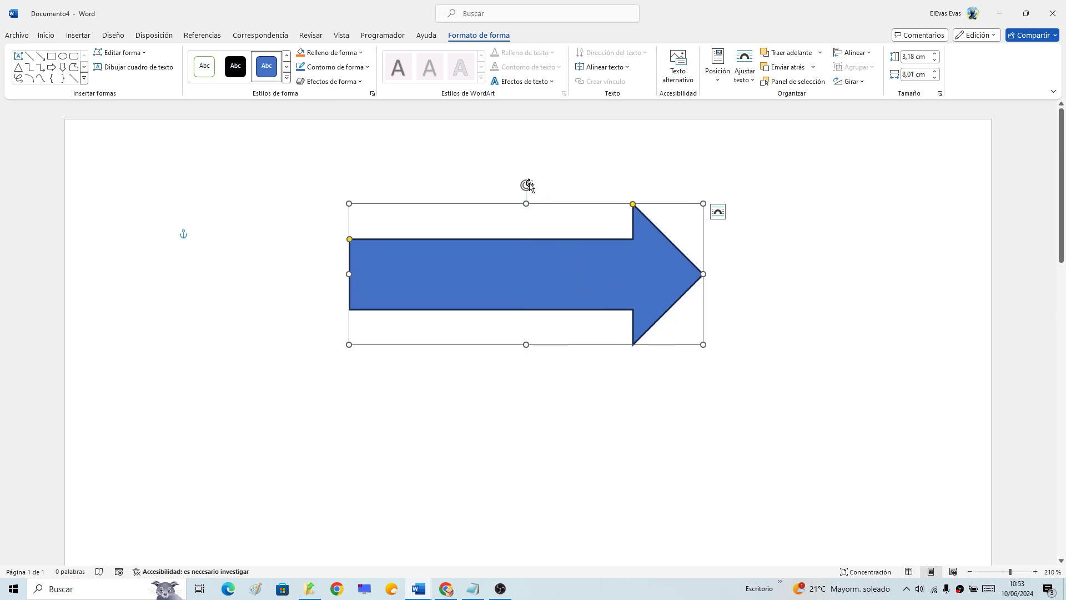
- Shrink the block arrow to 2,93 × 7,68 cm and move it up near the page top
mouse_move(528, 185)
mouse_down()
mouse_move(605, 217)
mouse_move(529, 361)
mouse_move(574, 198)
mouse_move(535, 237)
mouse_move(526, 222)
mouse_up()
mouse_move(703, 344)
mouse_down()
mouse_move(540, 283)
mouse_move(689, 333)
mouse_up()
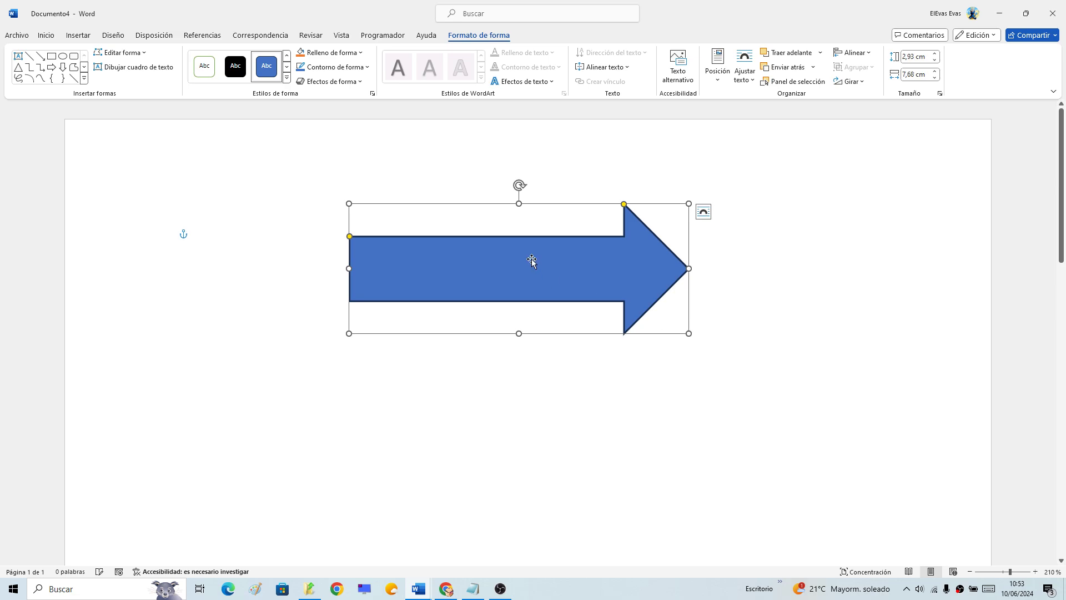
mouse_move(531, 261)
mouse_down()
mouse_move(283, 245)
mouse_move(514, 192)
mouse_move(502, 192)
mouse_up()
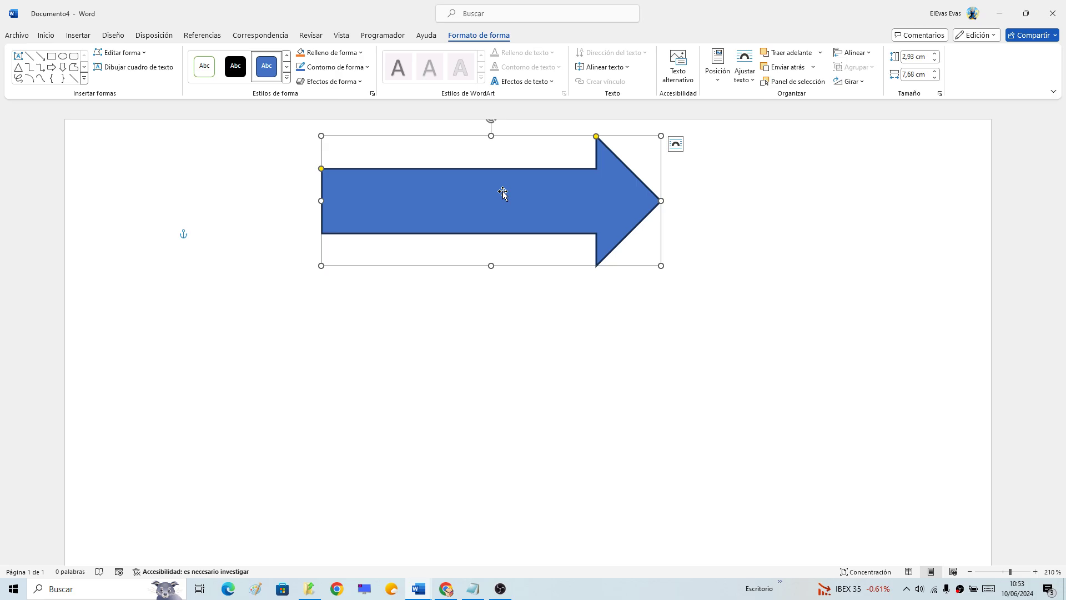
click(300, 335)
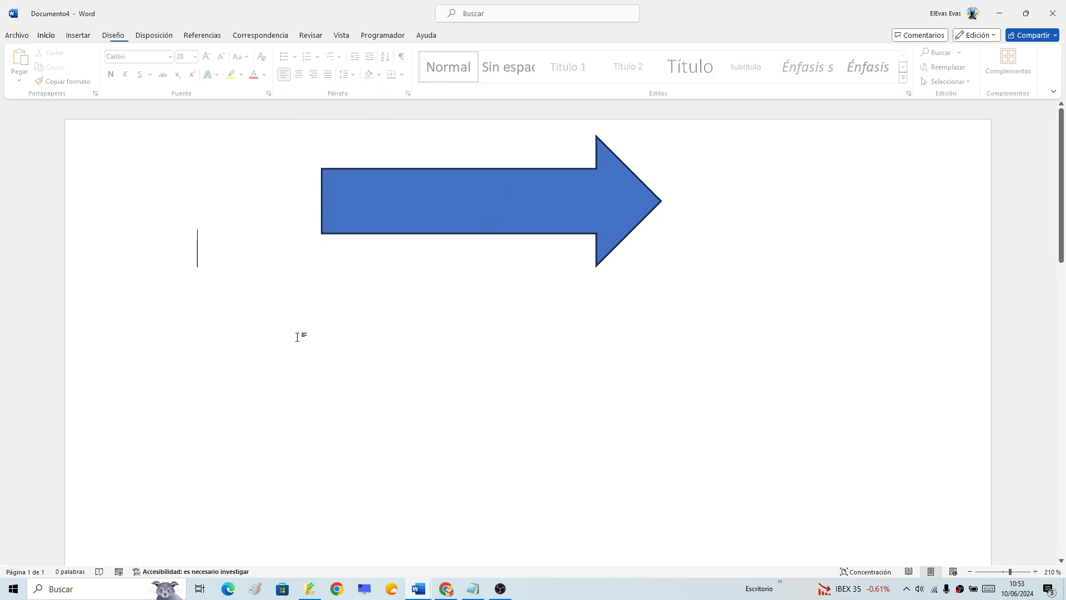
- Draw a 'Flecha de línea' arrow, 0,5 × 11,32 cm, across the page below the block arrow
click(78, 35)
click(179, 65)
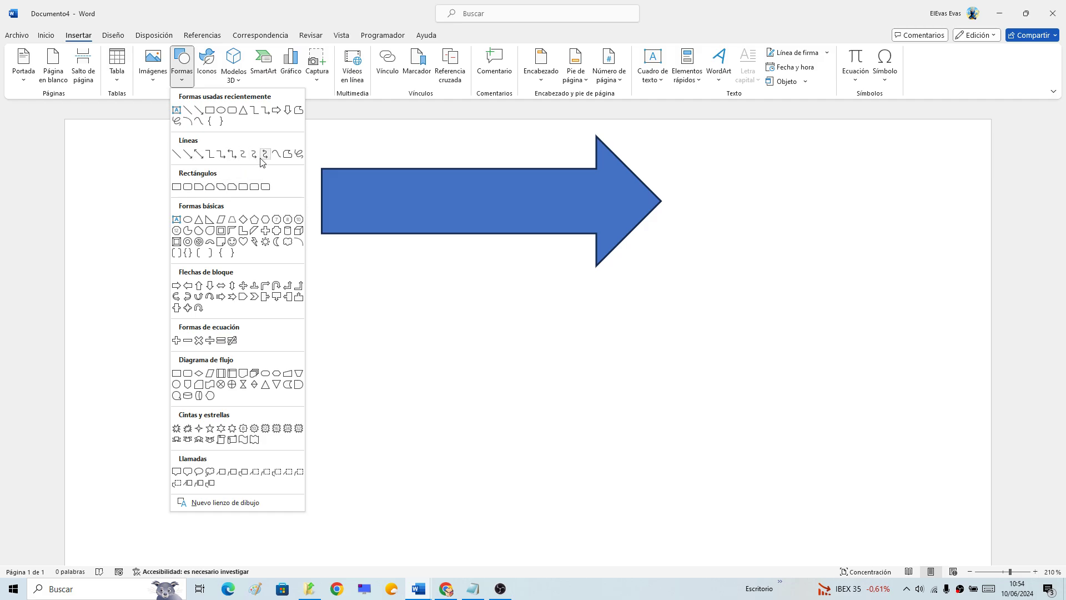
click(187, 159)
drag(185, 389, 684, 366)
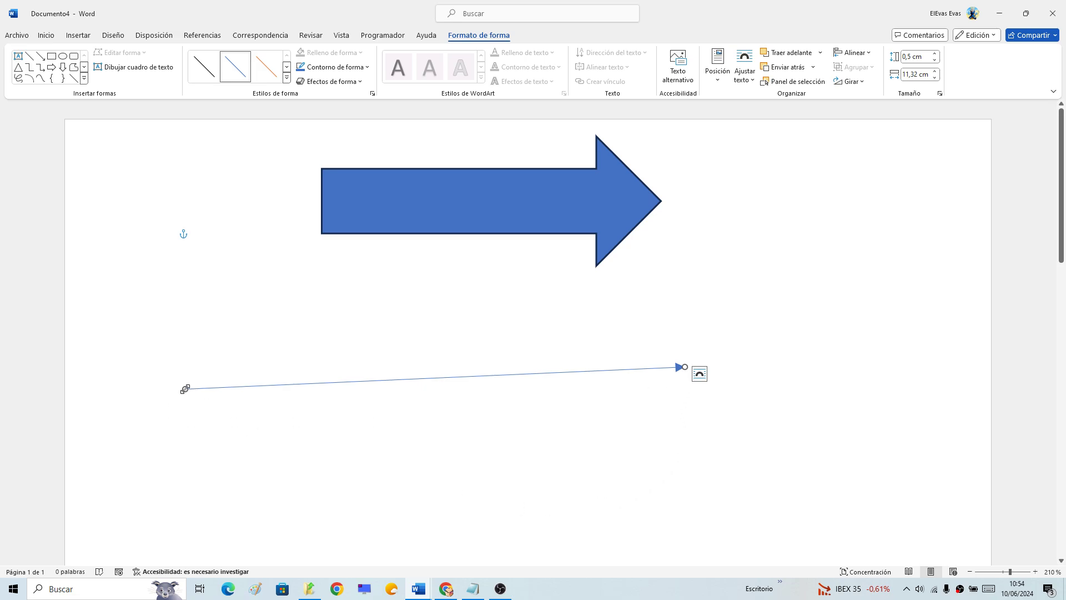
- Lower the line's tail and pull its arrowhead in so it slants upward at 1,78 × 8,8 cm
mouse_move(185, 388)
mouse_down()
mouse_move(401, 373)
mouse_move(173, 310)
mouse_up()
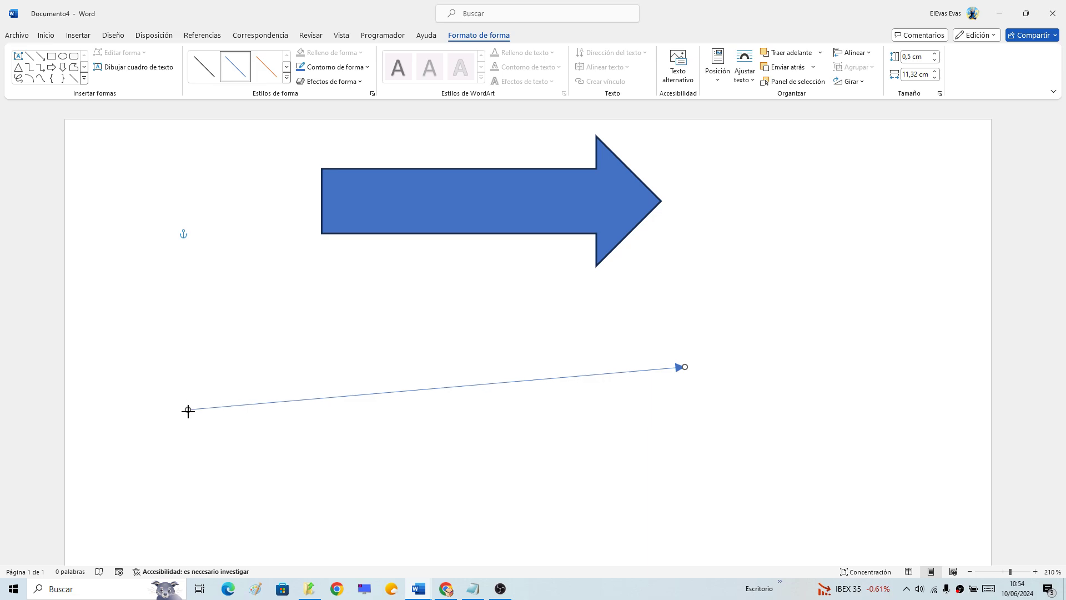
drag(187, 405, 209, 488)
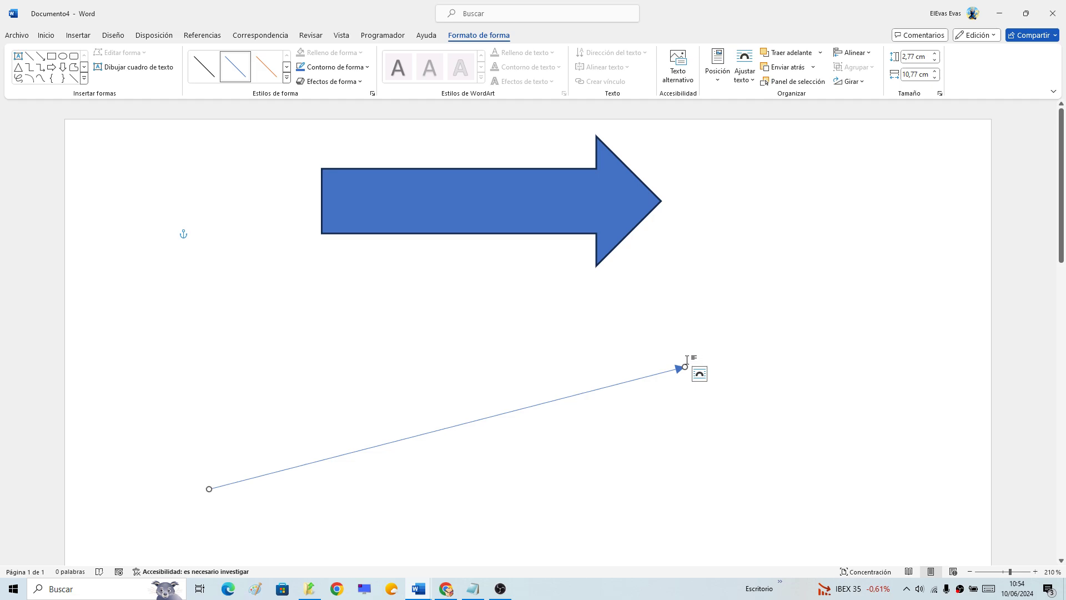
drag(684, 365, 597, 410)
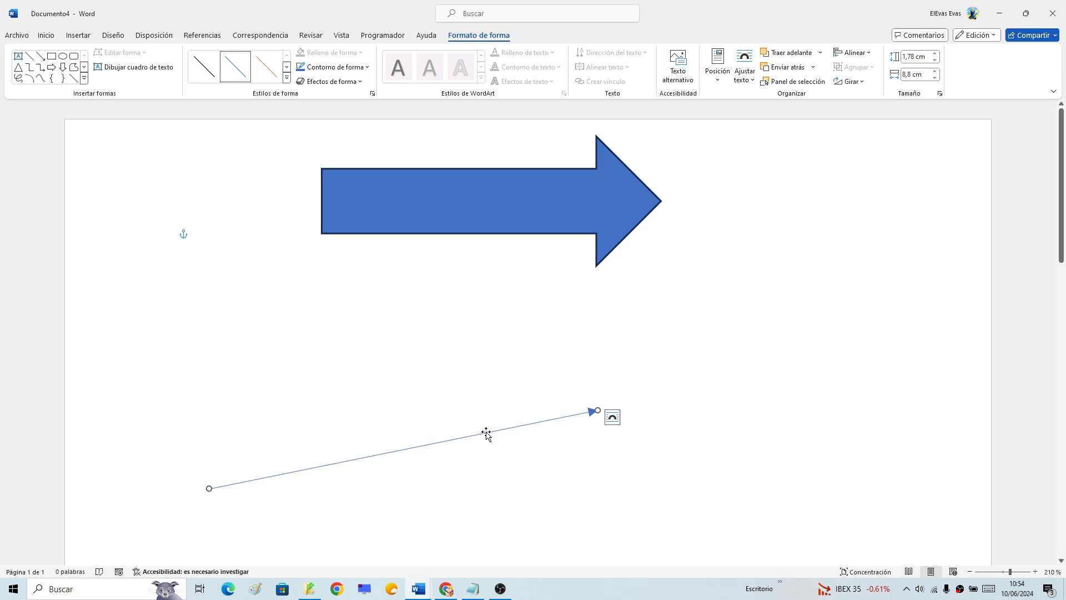
- Set the line arrow to 'Delante del texto', shorten it to 1,45 × 5,91 cm, and place it under the block arrow
click(611, 421)
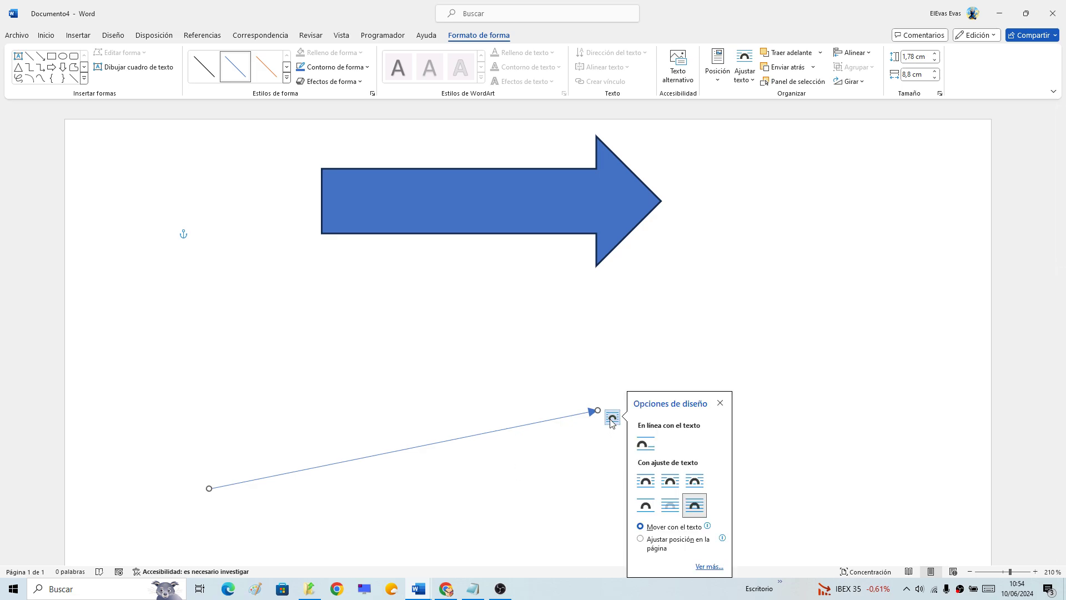
click(701, 505)
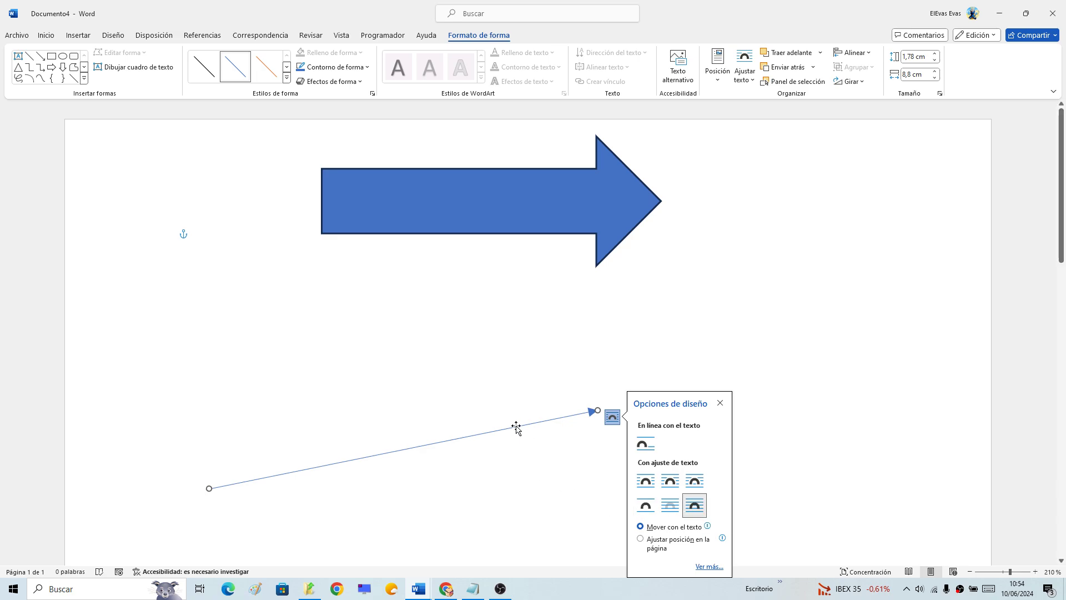
drag(494, 432, 603, 436)
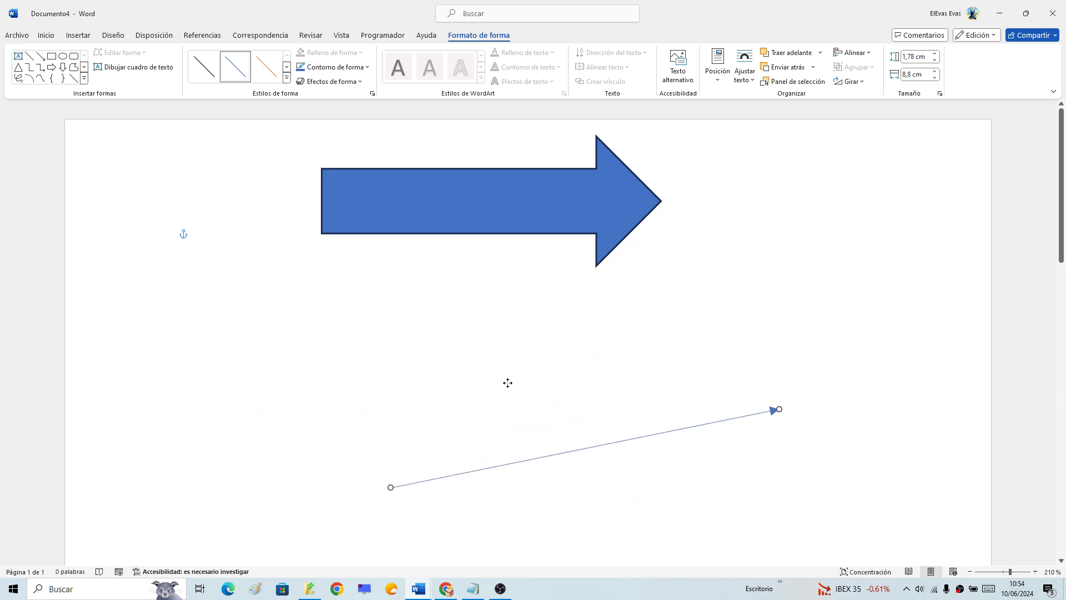
drag(604, 437, 708, 376)
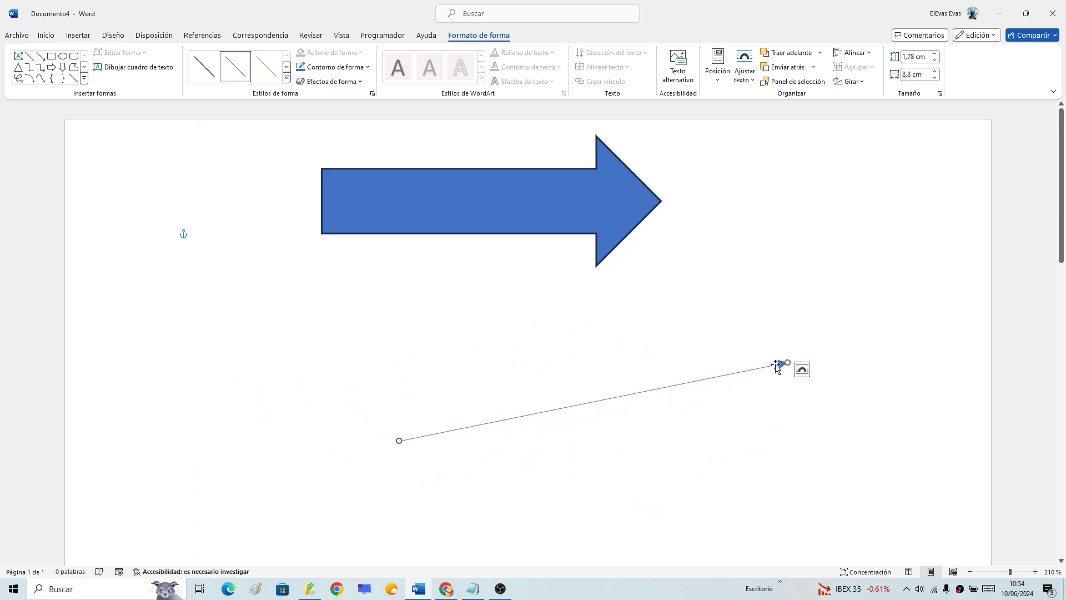
mouse_move(787, 362)
mouse_down()
mouse_move(233, 465)
mouse_move(654, 373)
mouse_up()
drag(581, 399, 381, 354)
drag(441, 371, 549, 399)
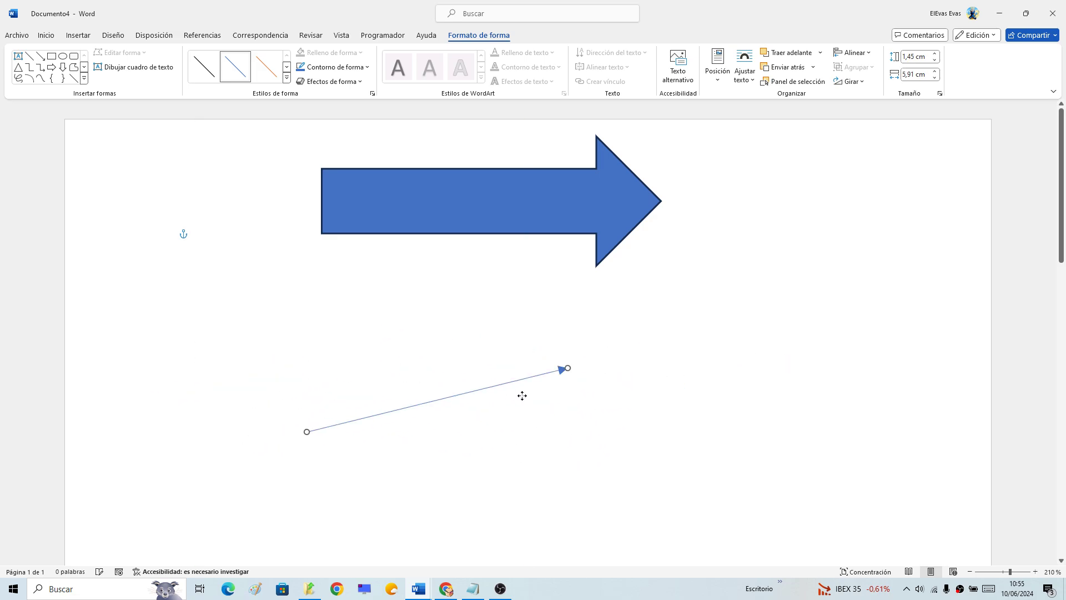